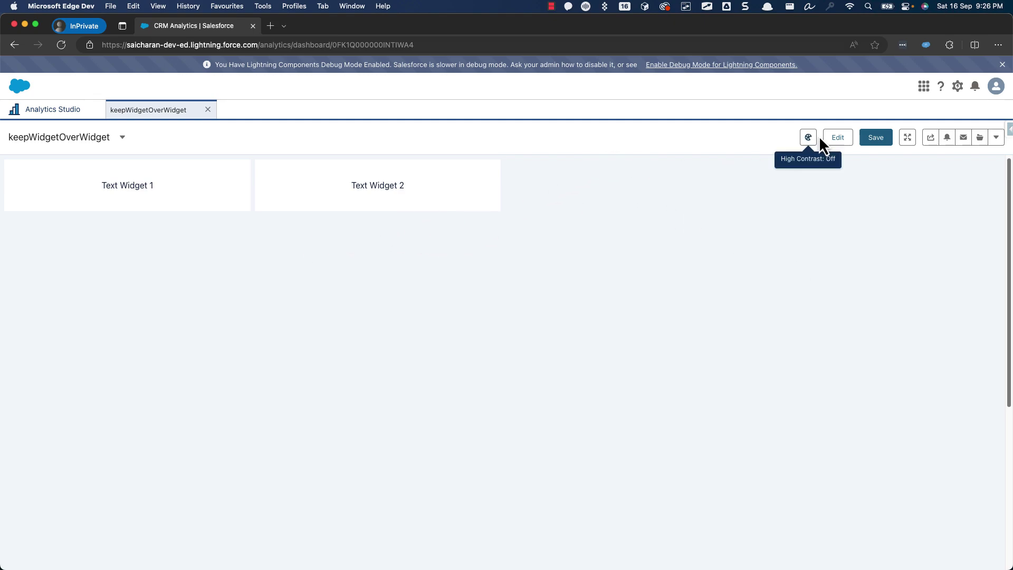
Open the keepWidgetOverWidget dashboard for editing.
{"action": "left_click", "coordinate": [838, 138]}
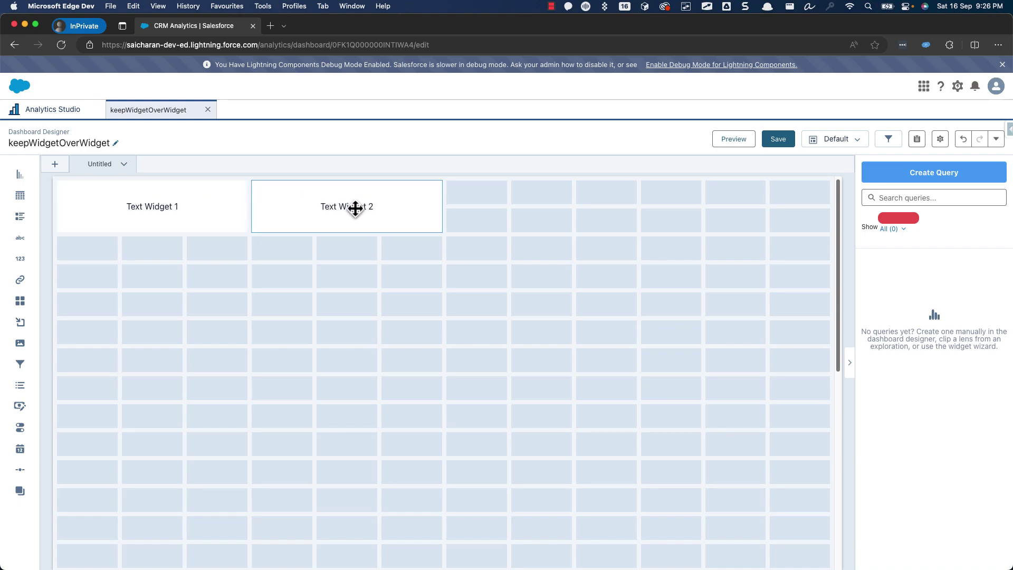
Try to place Text Widget 2 over Text Widget 1 on the grid, and return both widgets to their side-by-side layout.
{"action": "left_click_drag", "start_coordinate": [321, 210], "coordinate": [166, 214]}
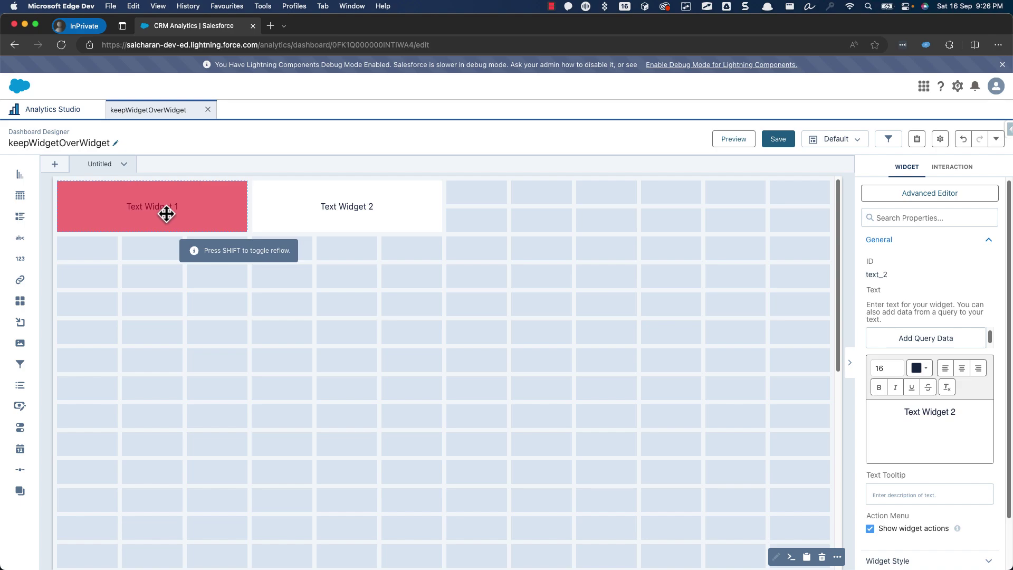
{"action": "key", "text": "shift"}
{"action": "left_click_drag", "start_coordinate": [166, 214], "coordinate": [167, 209]}
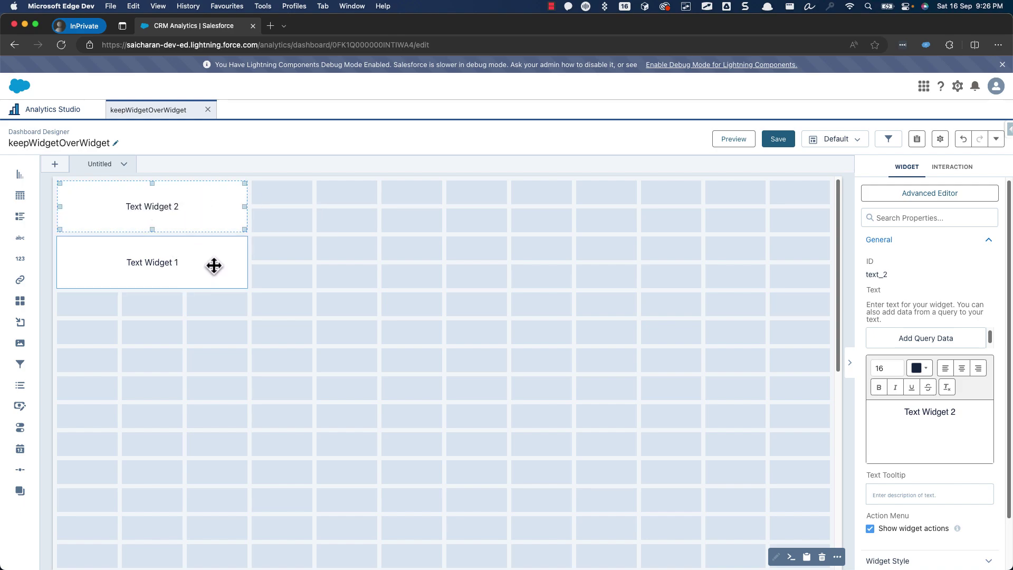
{"action": "left_click_drag", "start_coordinate": [157, 207], "coordinate": [361, 210]}
{"action": "left_click_drag", "start_coordinate": [153, 265], "coordinate": [164, 215]}
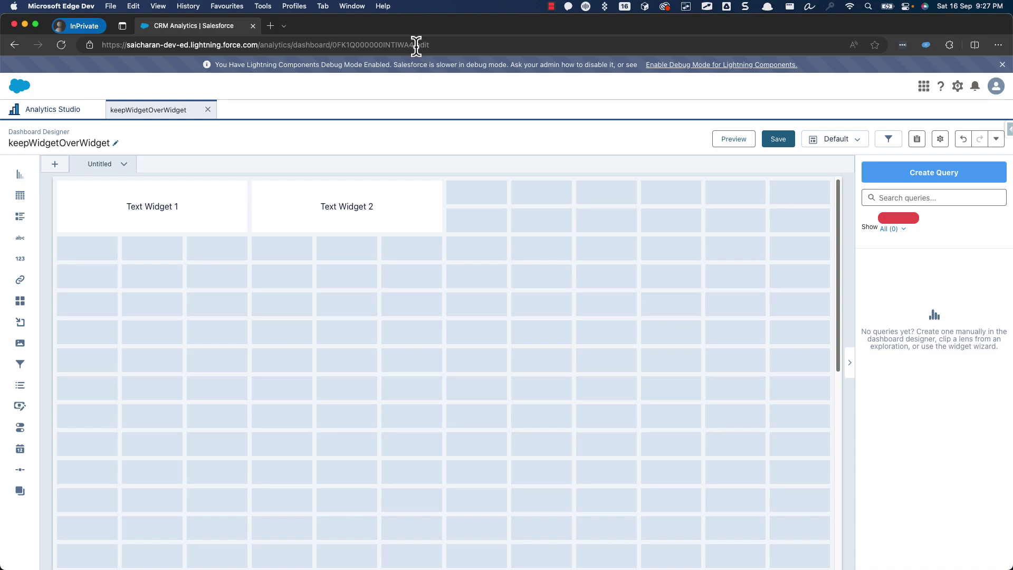
{"action": "left_click_drag", "start_coordinate": [412, 45], "coordinate": [463, 46]}
{"action": "type", "text": "json"}
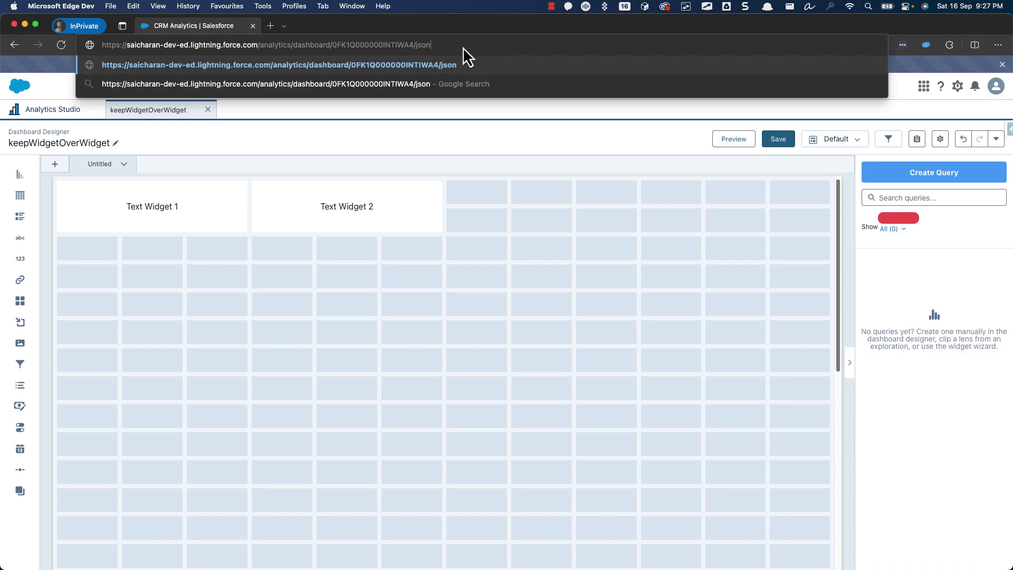
{"action": "key", "text": "BackSpace"}
{"action": "left_click", "coordinate": [366, 324]}
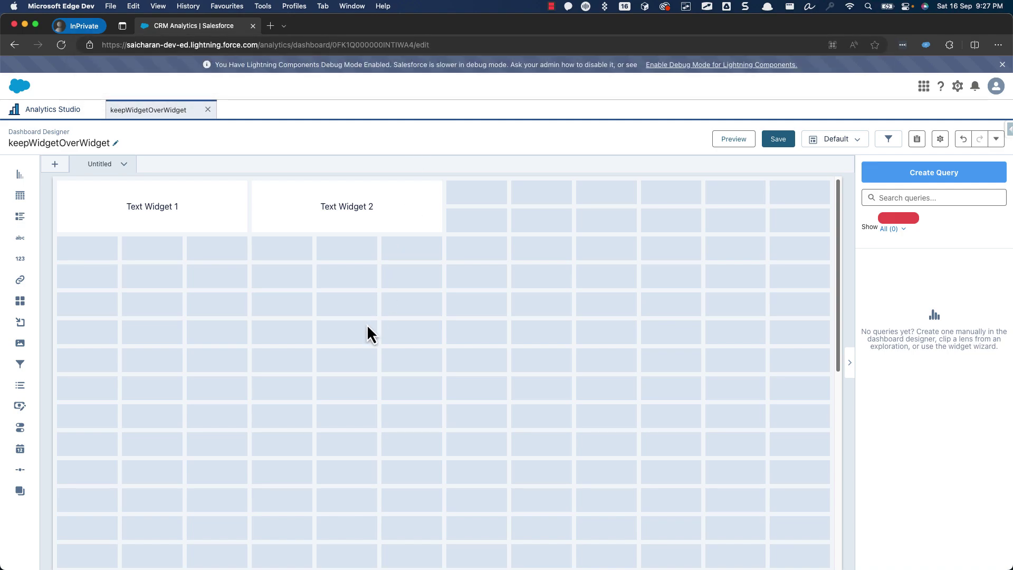
Open the dashboard's JSON and locate the text_1 and text_2 entries in the page's widgets list.
{"action": "key", "text": "super+e"}
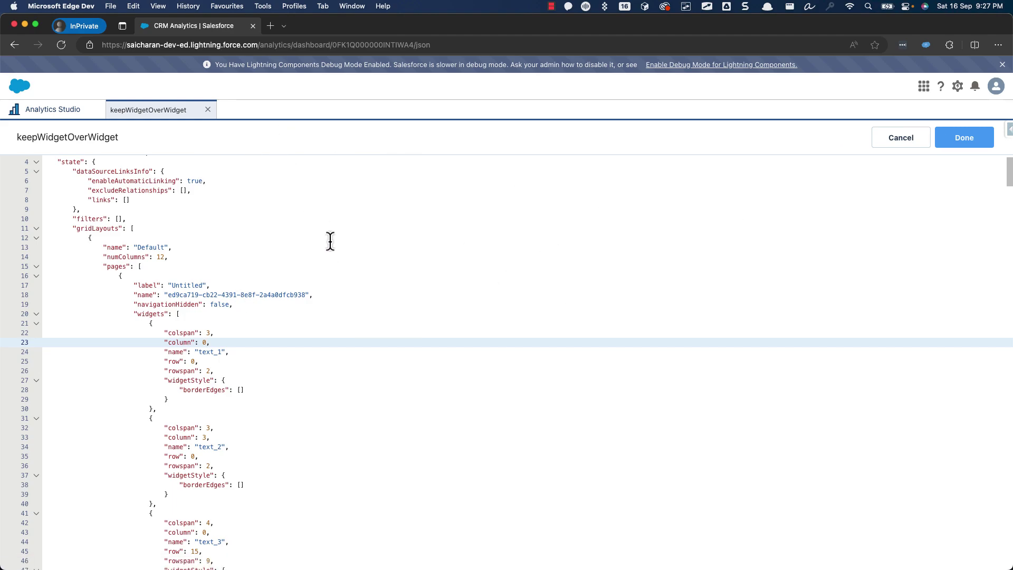
{"action": "scroll", "coordinate": [248, 272], "scroll_direction": "down", "scroll_amount": 5}
{"action": "scroll", "coordinate": [211, 253], "scroll_direction": "up", "scroll_amount": 2}
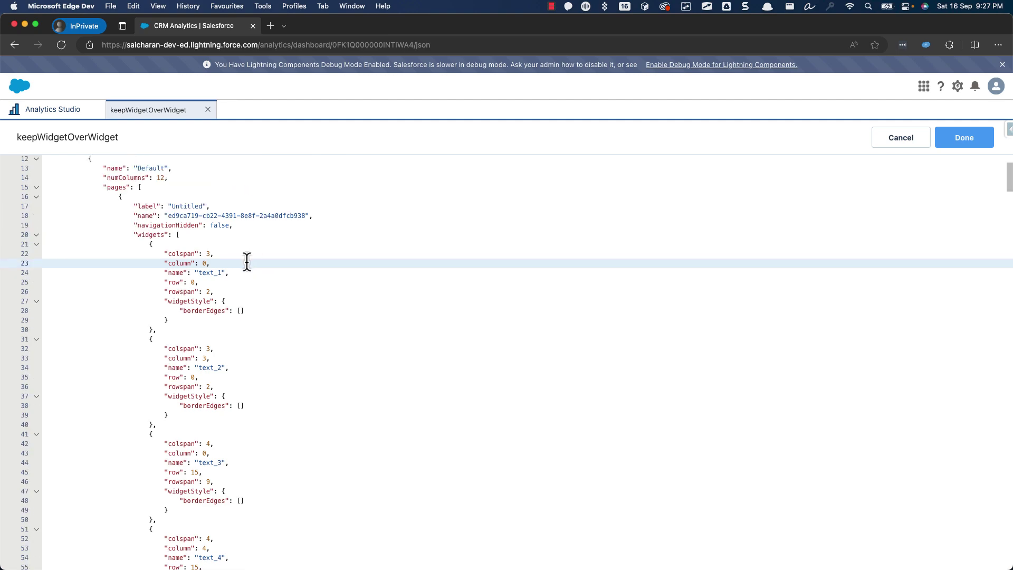
{"action": "double_click", "coordinate": [211, 273]}
{"action": "double_click", "coordinate": [211, 367]}
{"action": "left_click", "coordinate": [270, 300]}
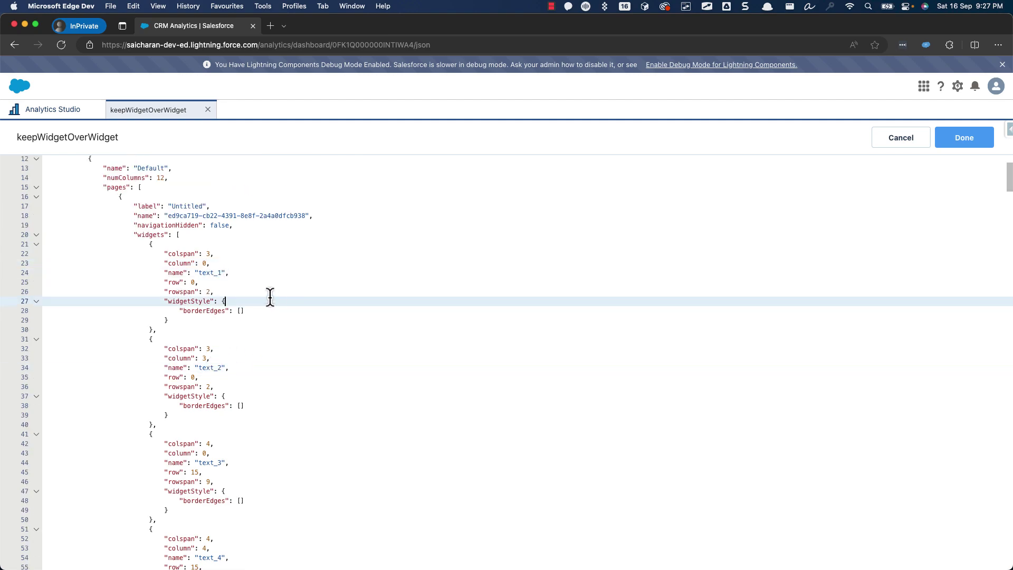
Examine the column, row, rowspan and colspan properties of text_1 and text_2 in the JSON.
{"action": "left_click", "coordinate": [165, 263]}
{"action": "left_click_drag", "start_coordinate": [165, 263], "coordinate": [210, 263]}
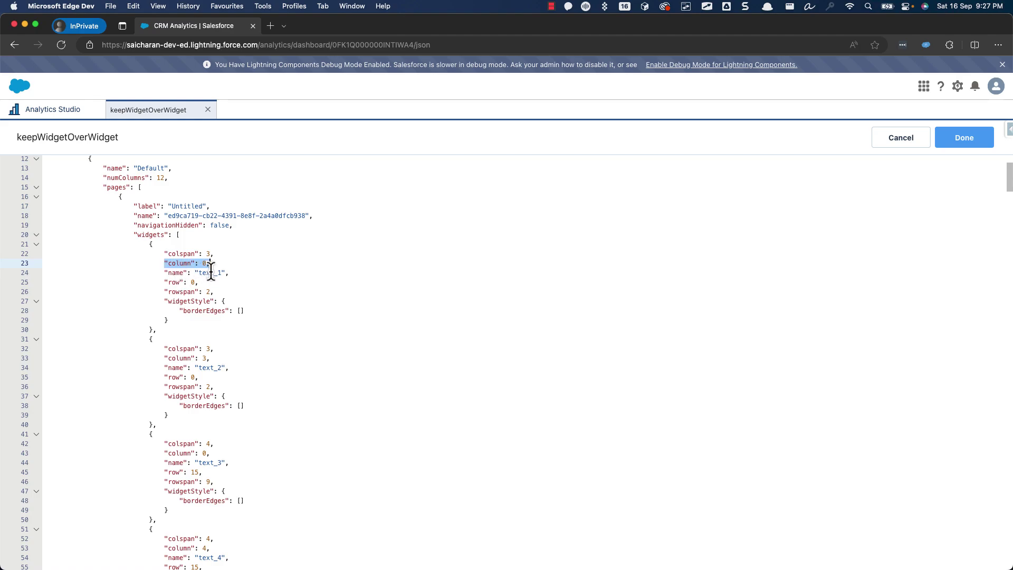
{"action": "mouse_move", "coordinate": [164, 283]}
{"action": "left_mouse_down"}
{"action": "mouse_move", "coordinate": [213, 290]}
{"action": "mouse_move", "coordinate": [166, 291]}
{"action": "left_mouse_up"}
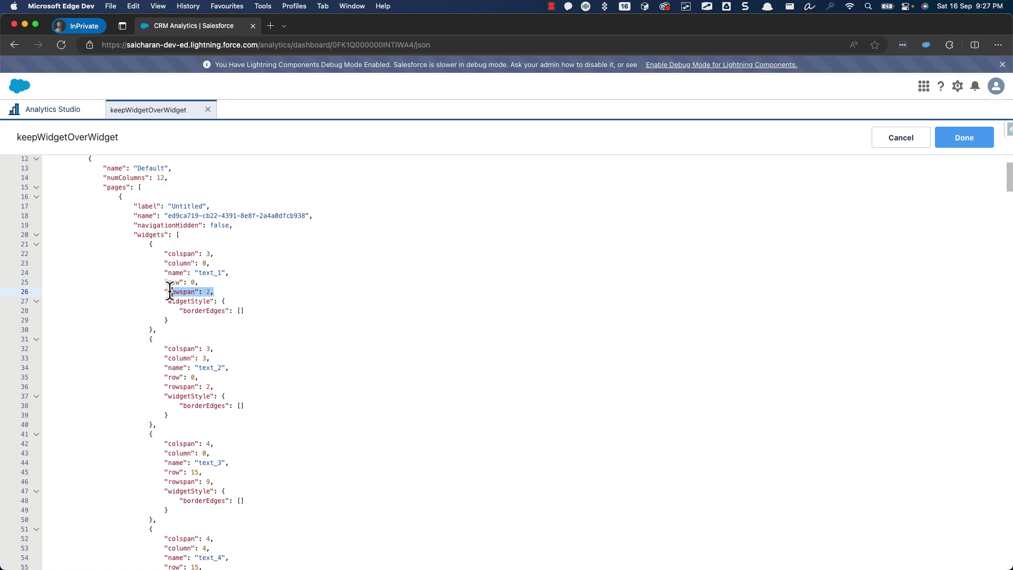
{"action": "left_click_drag", "start_coordinate": [218, 253], "coordinate": [167, 255]}
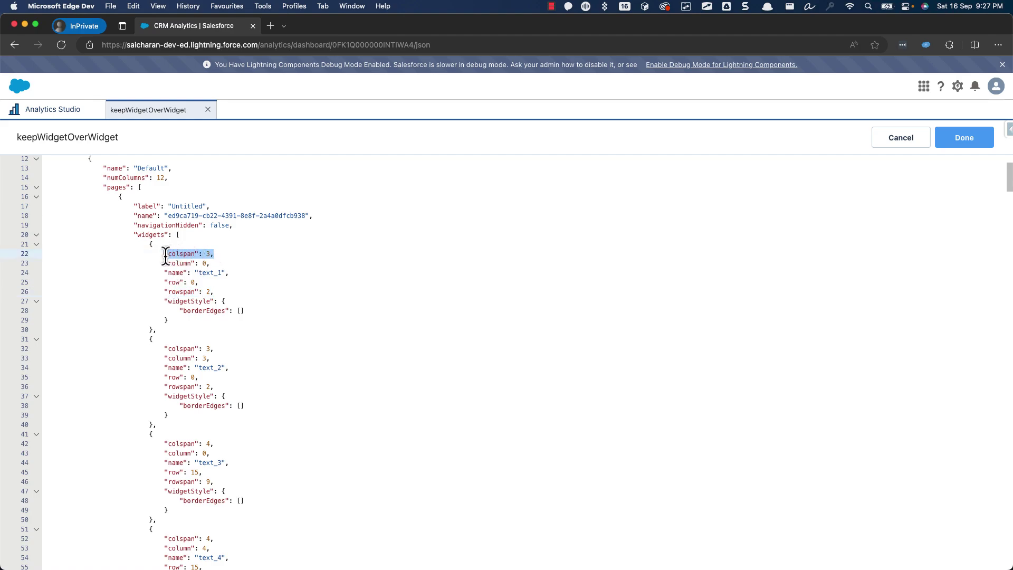
{"action": "left_click_drag", "start_coordinate": [164, 377], "coordinate": [166, 348]}
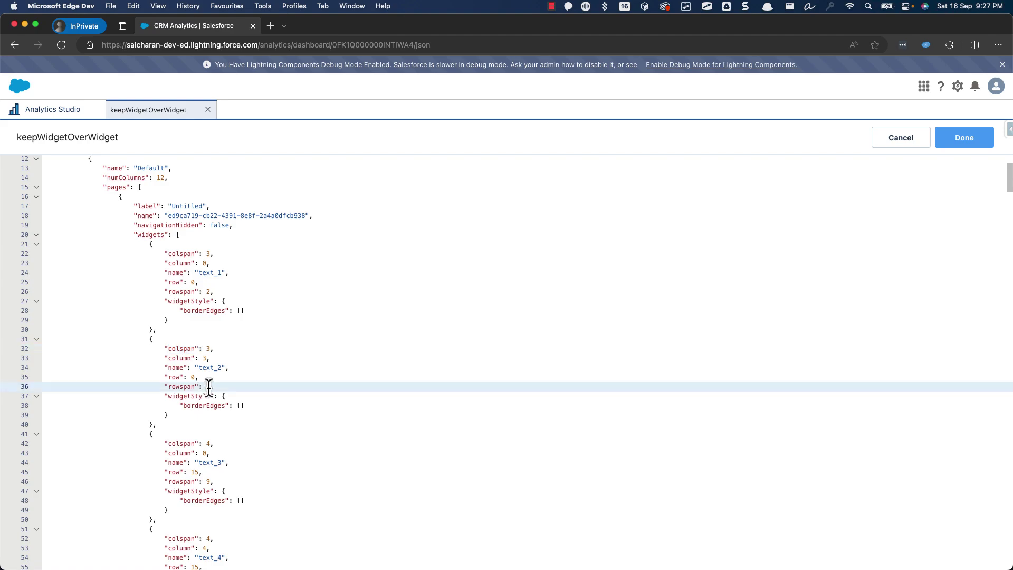
{"action": "left_click_drag", "start_coordinate": [209, 387], "coordinate": [168, 387]}
{"action": "left_click", "coordinate": [289, 331]}
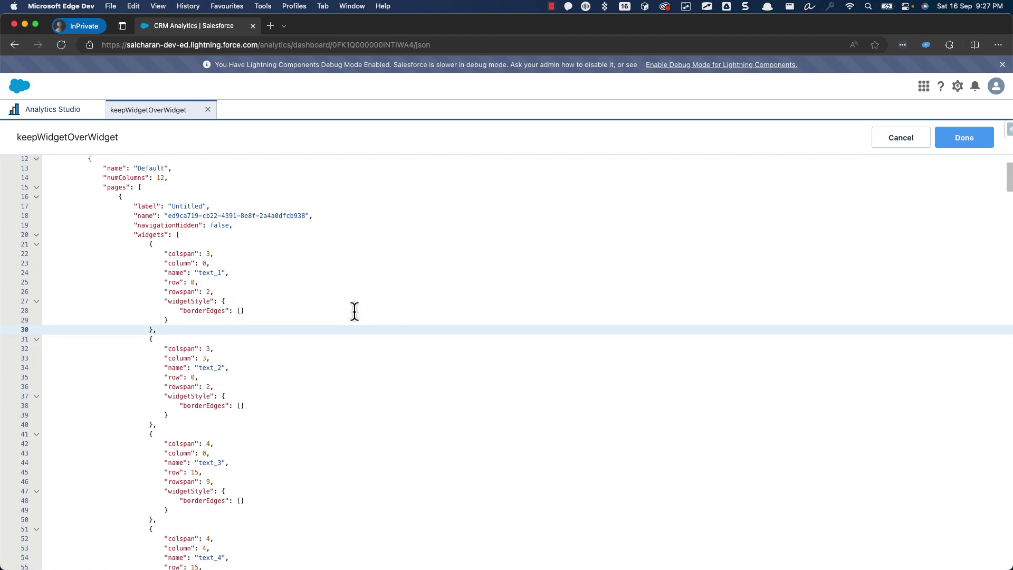
Set the column of text_2 to 0 in the dashboard JSON and apply the change.
{"action": "double_click", "coordinate": [204, 358]}
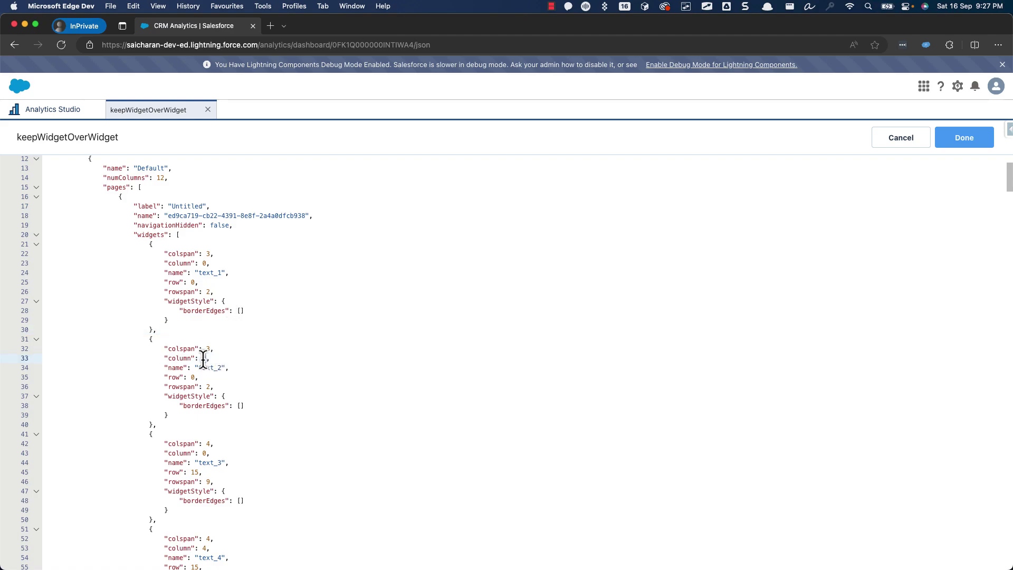
{"action": "type", "text": "0"}
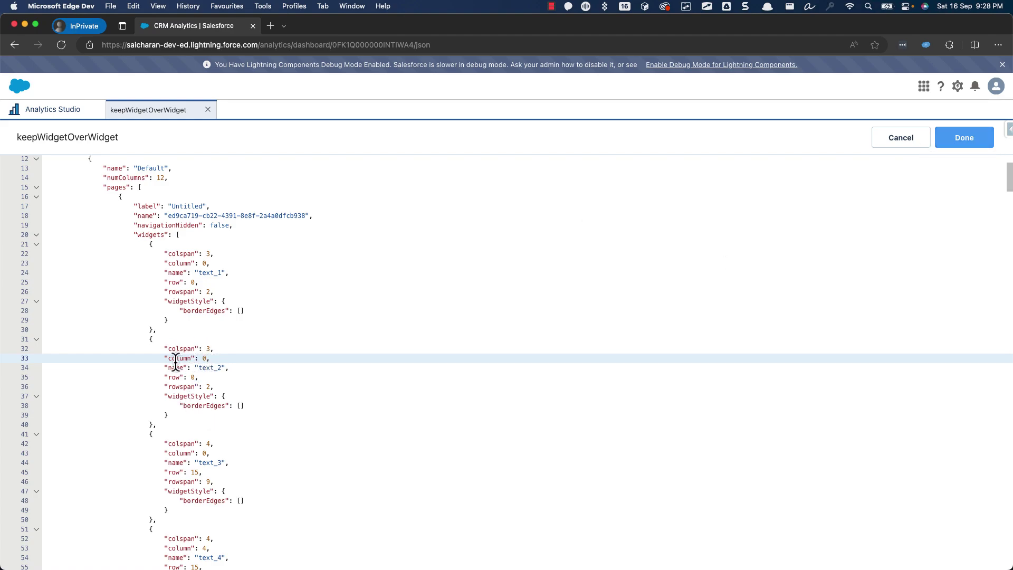
{"action": "left_click", "coordinate": [959, 138]}
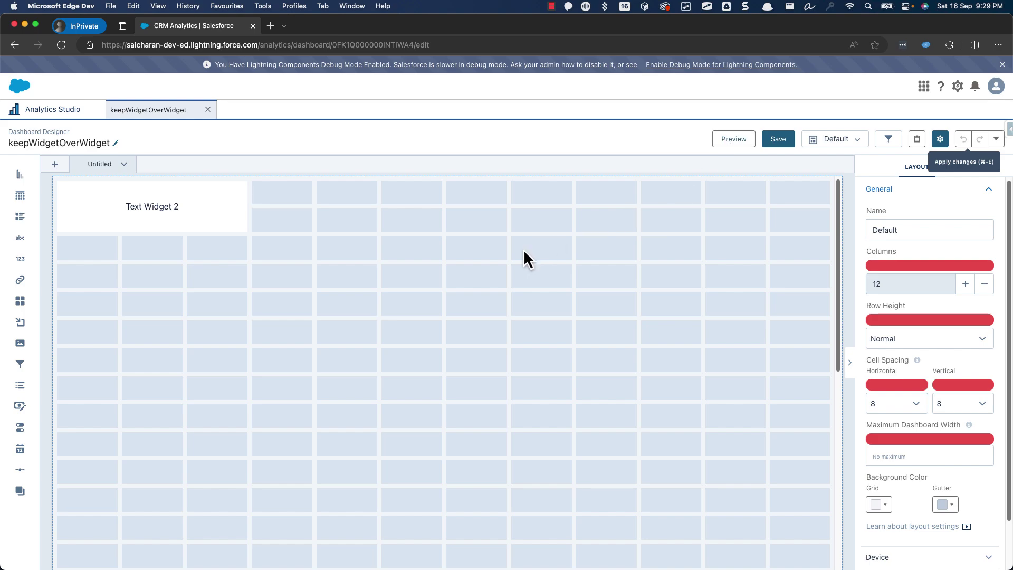
Reopen the dashboard JSON, set the column of text_2 to 3 and apply the change.
{"action": "key", "text": "super+e"}
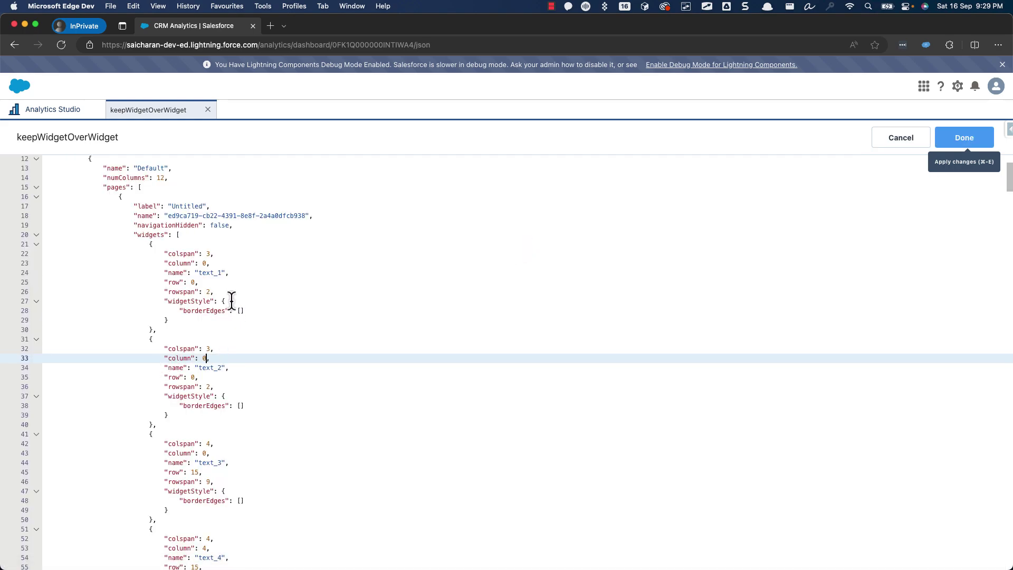
{"action": "double_click", "coordinate": [204, 358]}
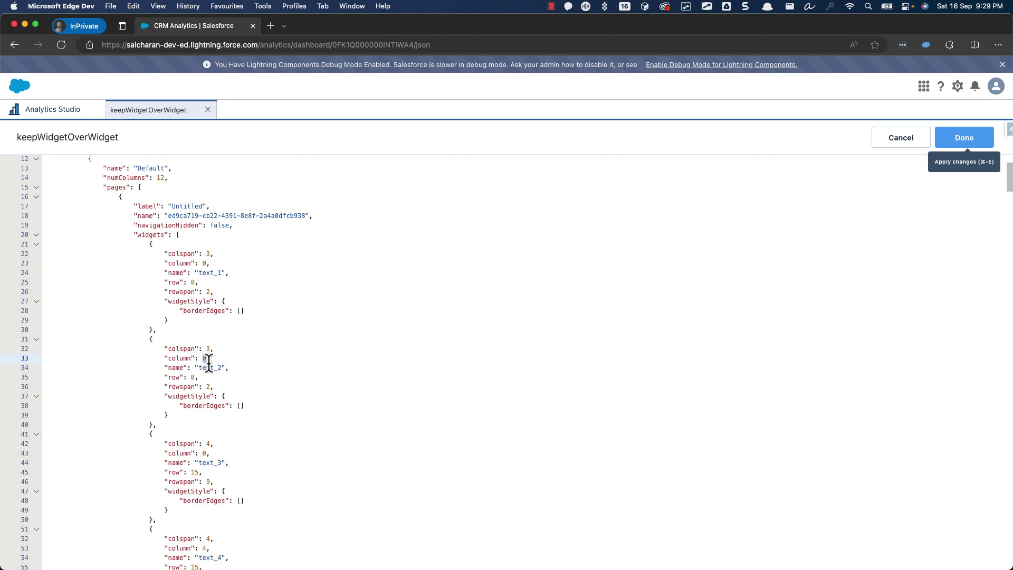
{"action": "type", "text": "3"}
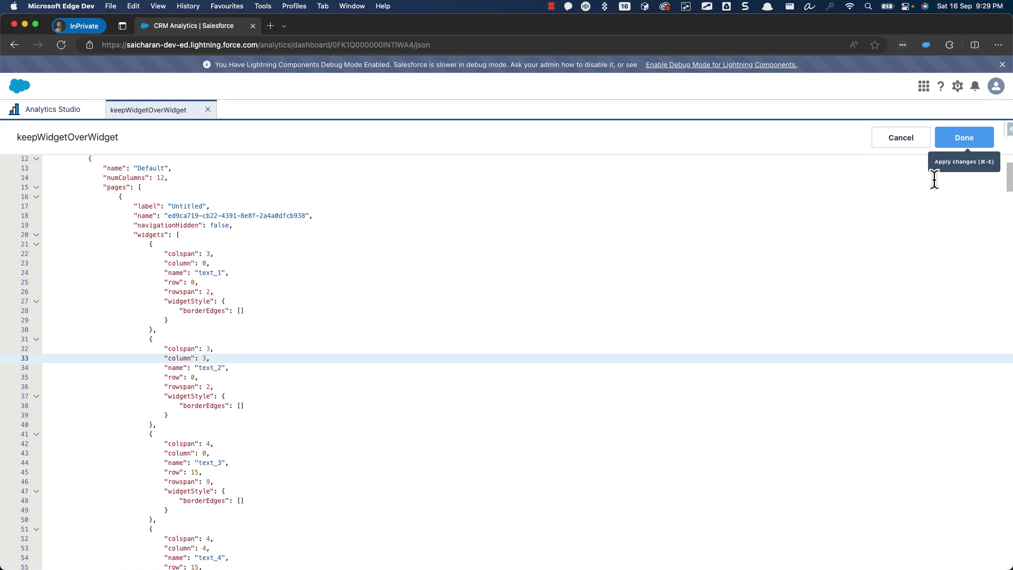
{"action": "left_click", "coordinate": [967, 146]}
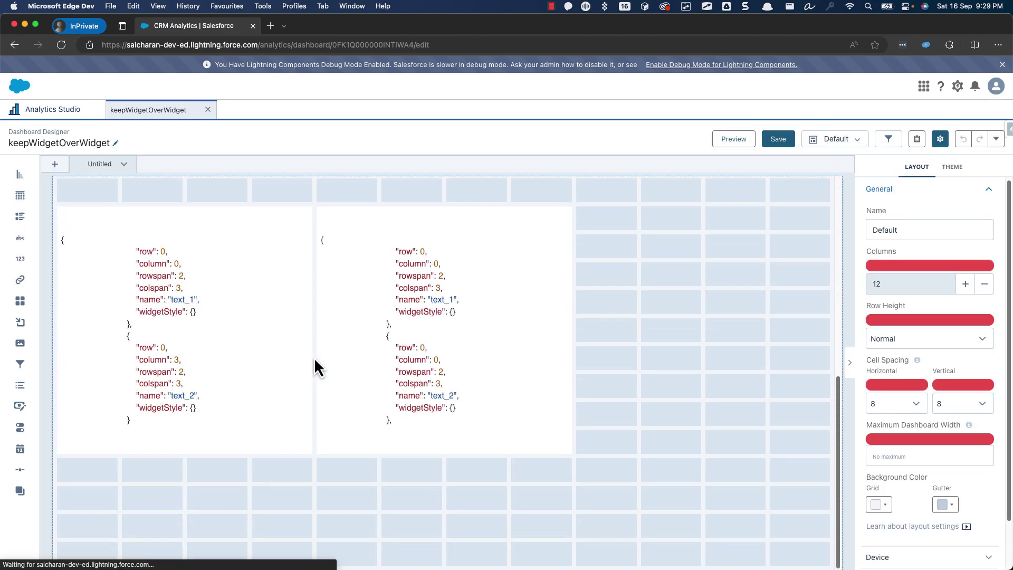
Move the two JSON sample text widgets up side by side, leaving two empty grid rows below Text Widget 1 and Text Widget 2.
{"action": "scroll", "coordinate": [226, 358], "scroll_direction": "down", "scroll_amount": 3}
{"action": "left_click_drag", "start_coordinate": [191, 442], "coordinate": [197, 223]}
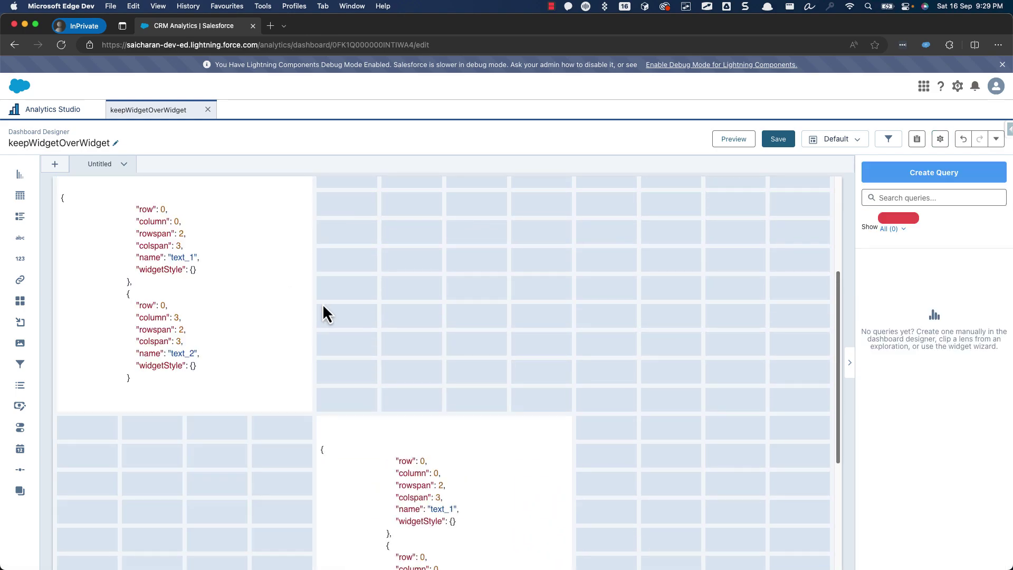
{"action": "left_click_drag", "start_coordinate": [389, 517], "coordinate": [395, 280]}
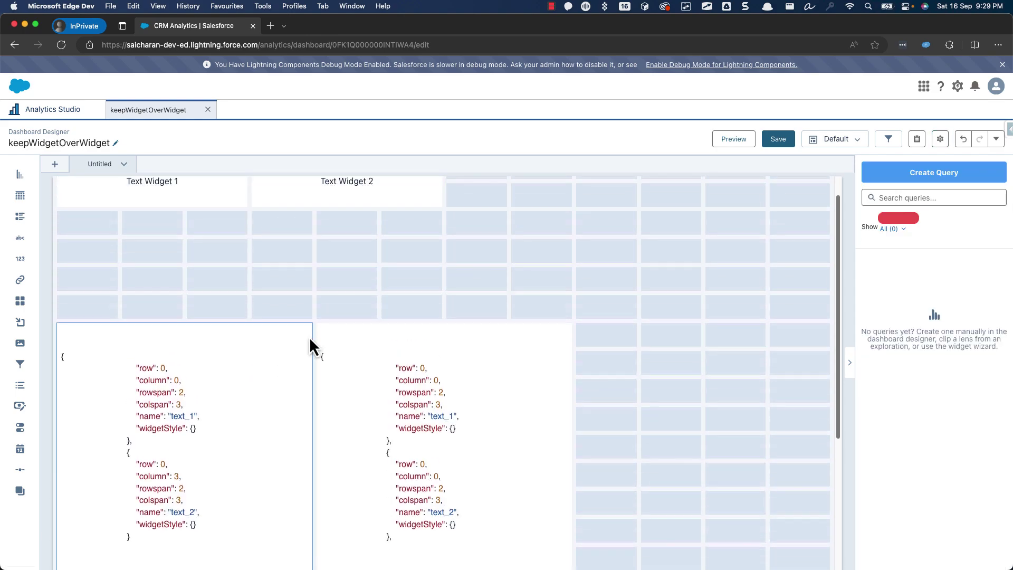
{"action": "left_click_drag", "start_coordinate": [206, 383], "coordinate": [217, 362]}
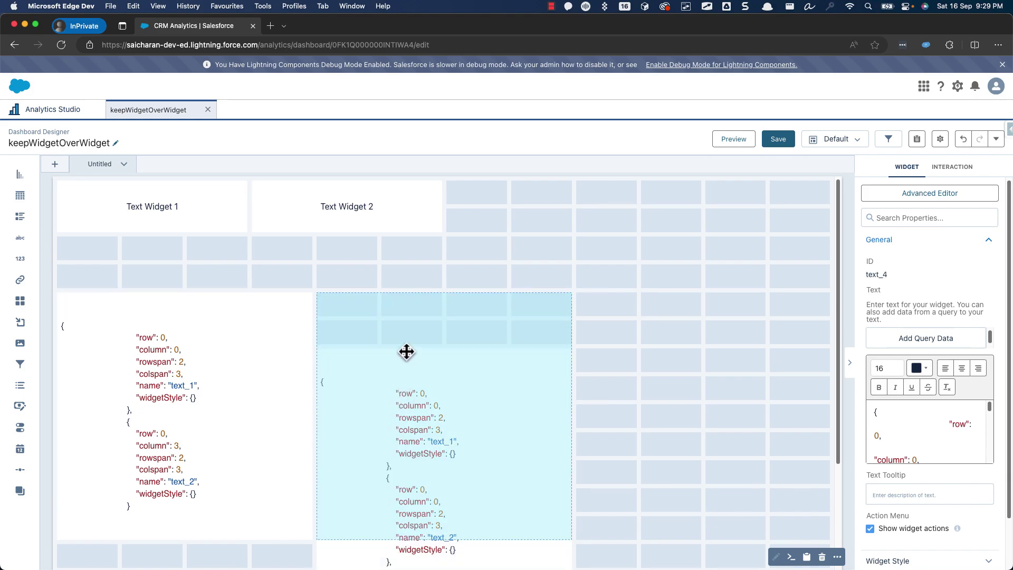
{"action": "left_click", "coordinate": [154, 359]}
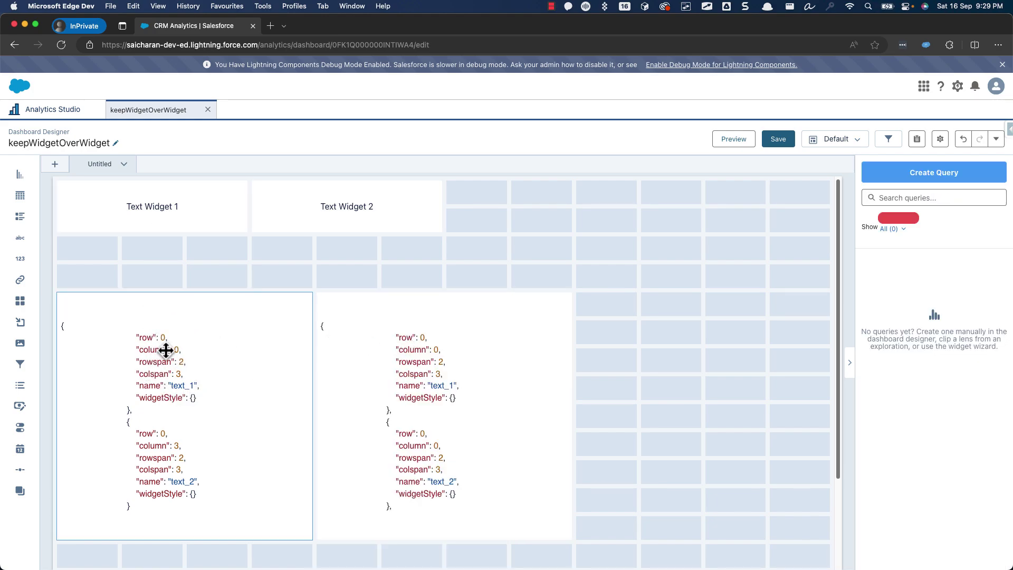
Try Text Widget 2 at heights of three rows and one row, and return it to two rows.
{"action": "left_click", "coordinate": [66, 204]}
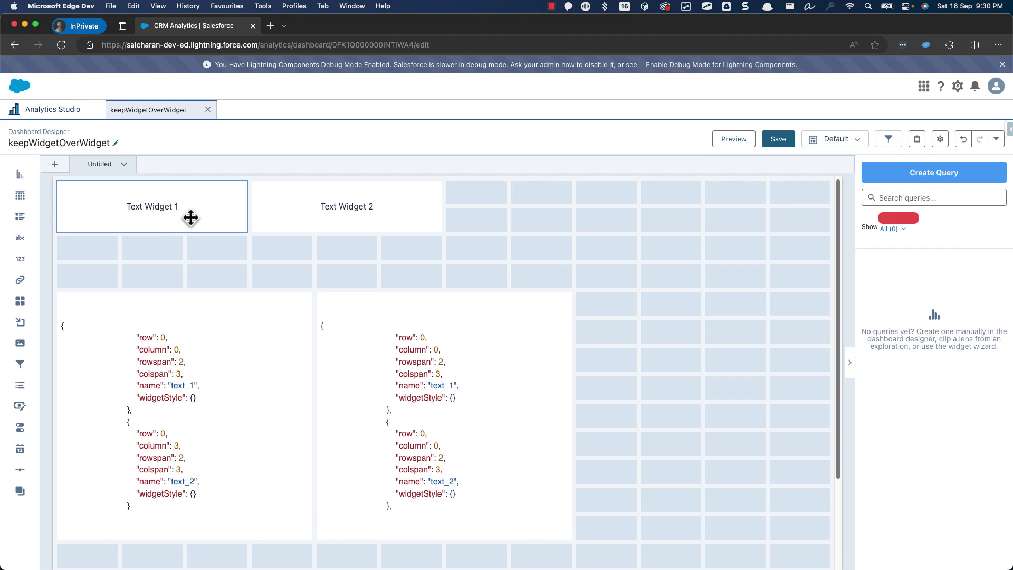
{"action": "left_click", "coordinate": [344, 210]}
{"action": "left_click_drag", "start_coordinate": [346, 233], "coordinate": [352, 262]}
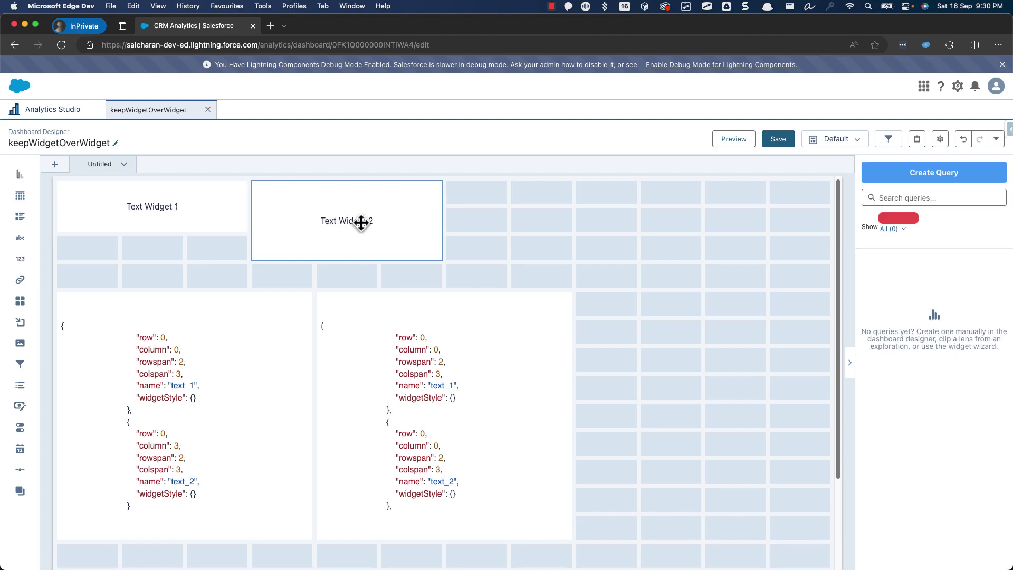
{"action": "left_click", "coordinate": [321, 215]}
{"action": "left_click_drag", "start_coordinate": [343, 259], "coordinate": [346, 201]}
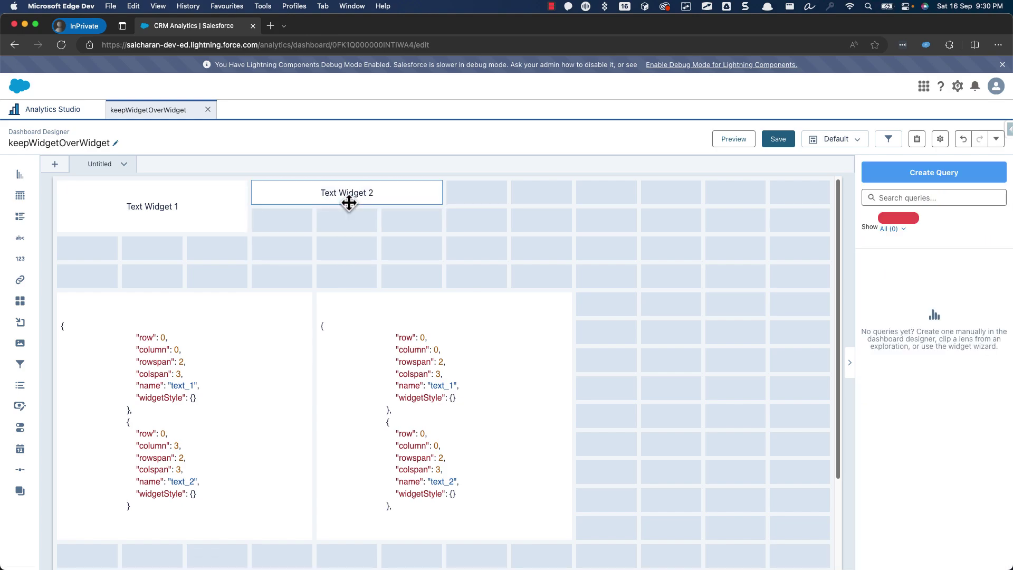
{"action": "left_click", "coordinate": [343, 199]}
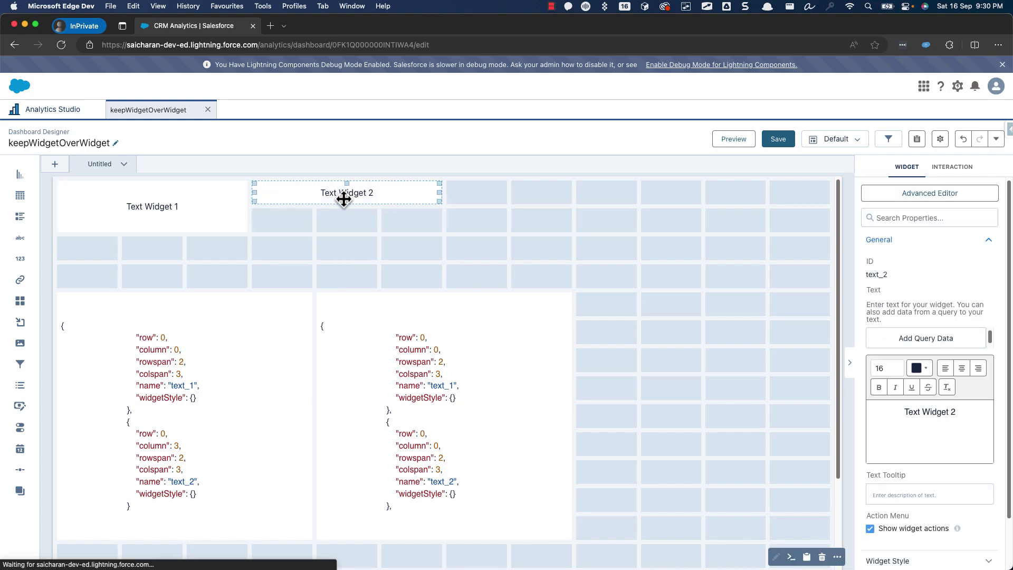
{"action": "left_click_drag", "start_coordinate": [345, 200], "coordinate": [346, 230]}
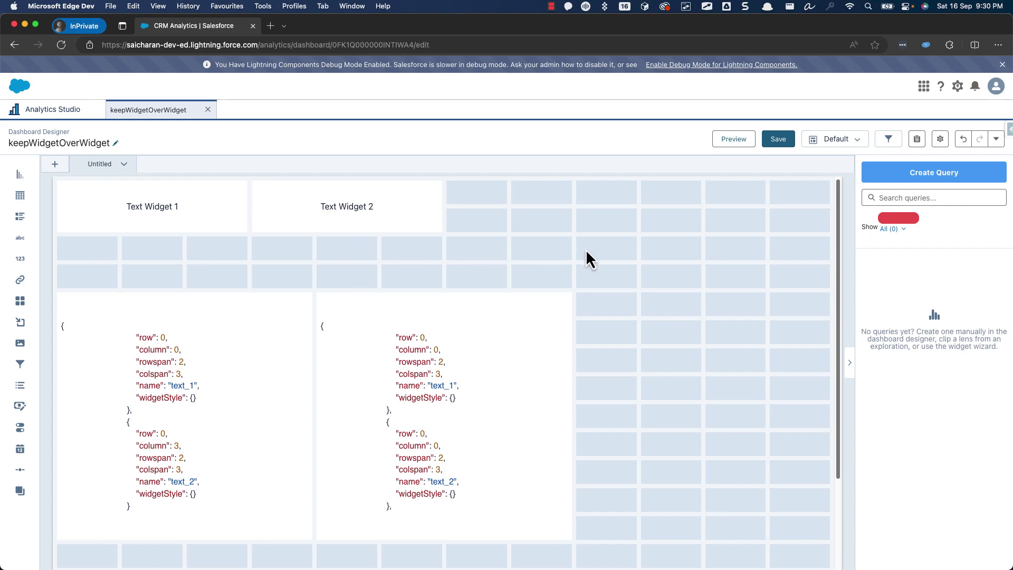